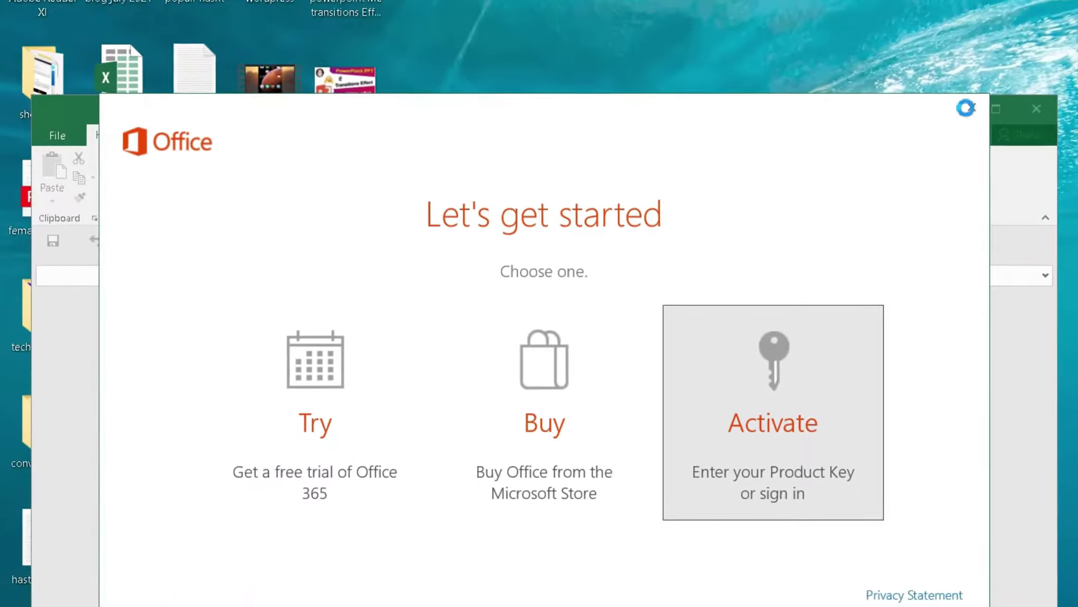
Close the Office activation prompt and maximize the closing-stock-file Excel window.
click(915, 144)
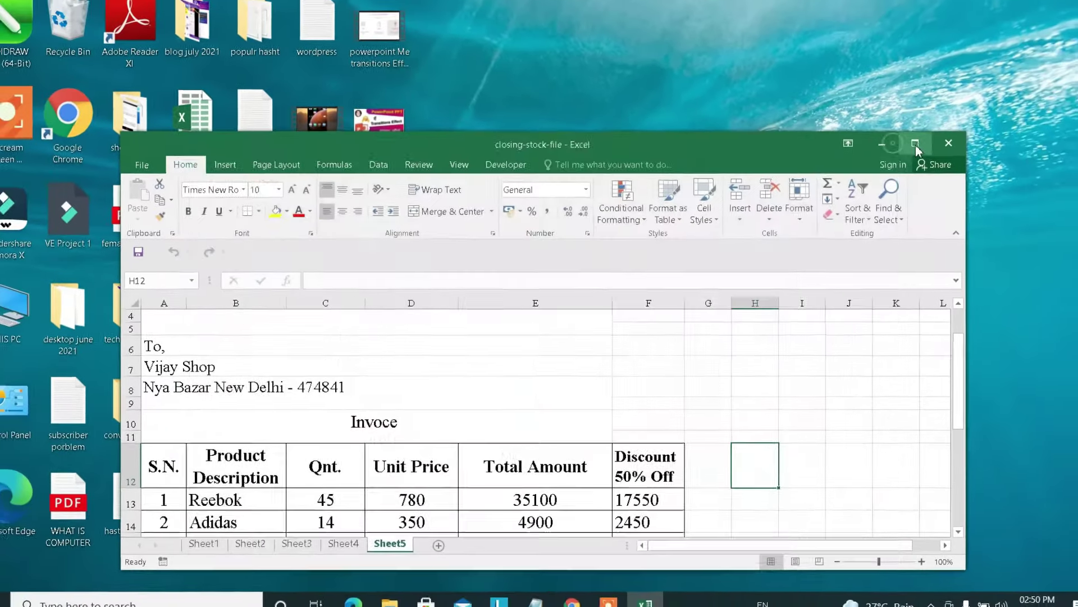
click(916, 145)
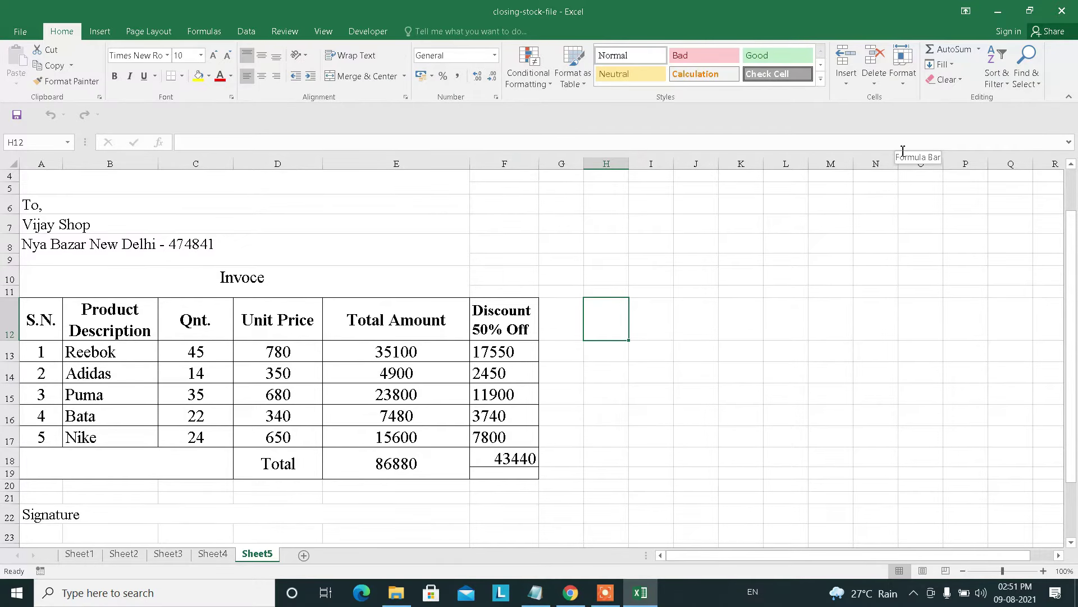
Select cell J10, then bring up the Save As page for closing-stock-file with This PC shown.
click(695, 282)
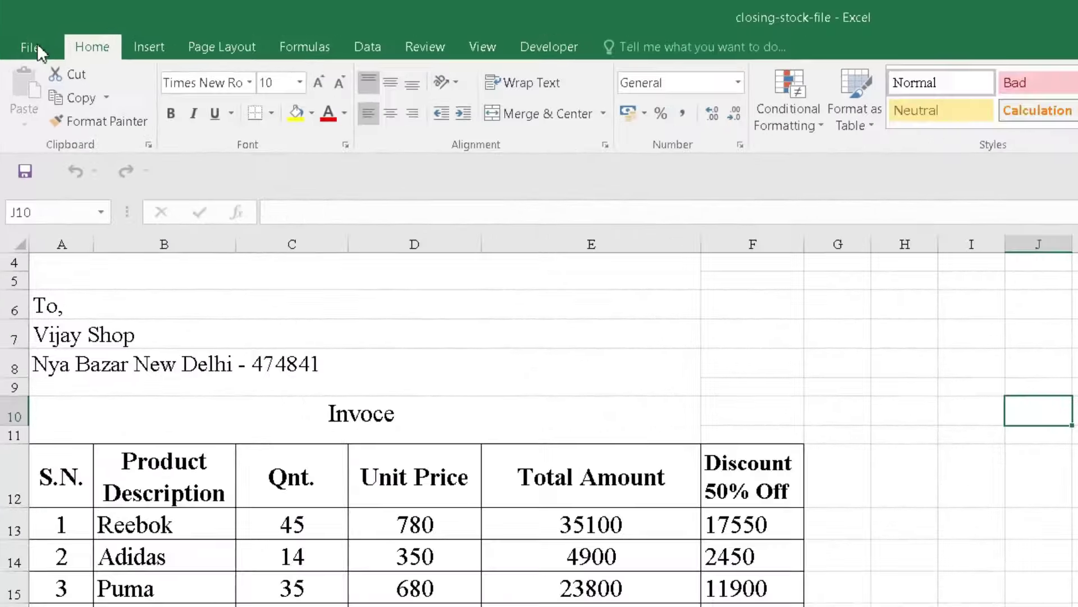
click(37, 44)
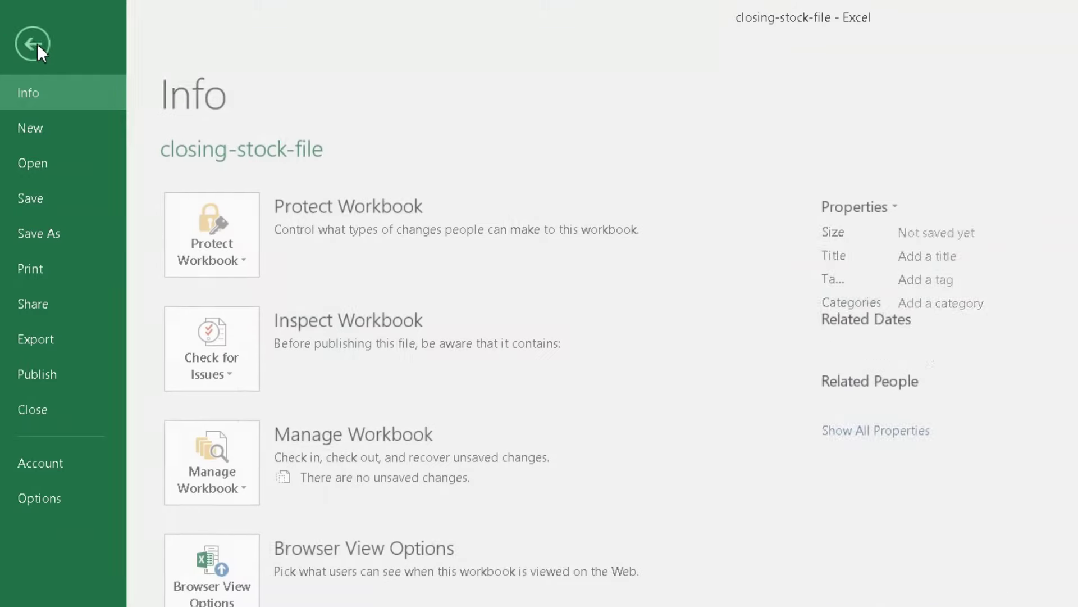
click(48, 239)
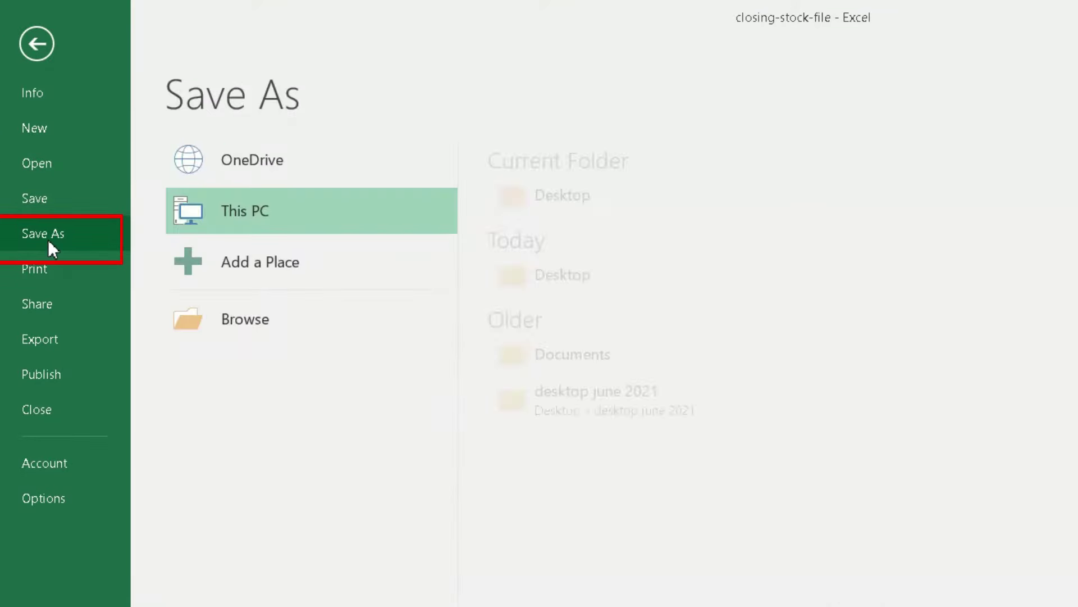
Open the Save As dialog and navigate via Desktop to This PC, landing on New Volume (B:).
click(212, 322)
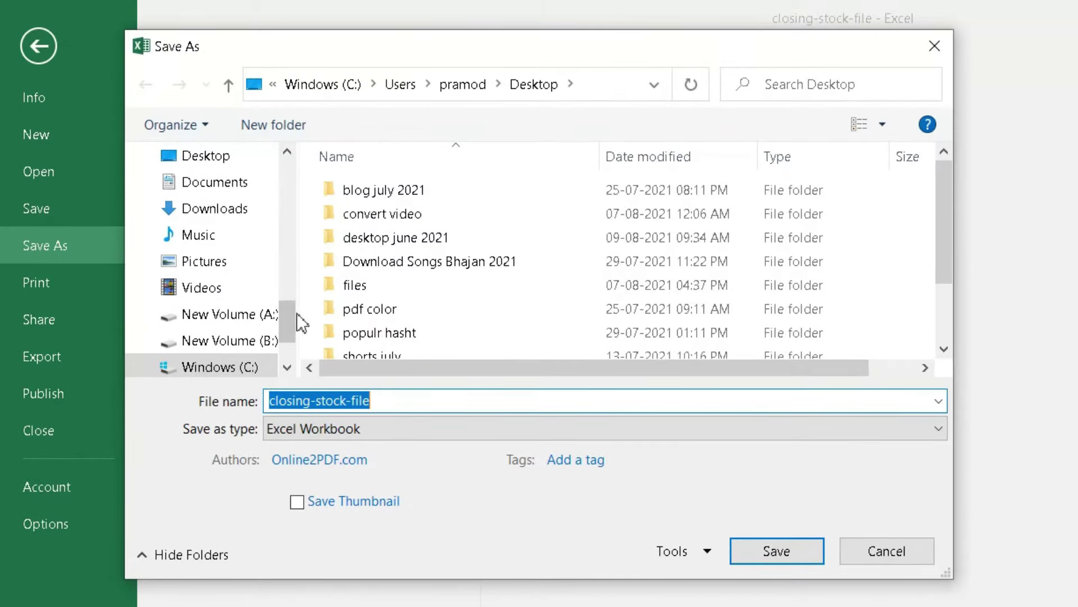
scroll(249, 351, down, 1)
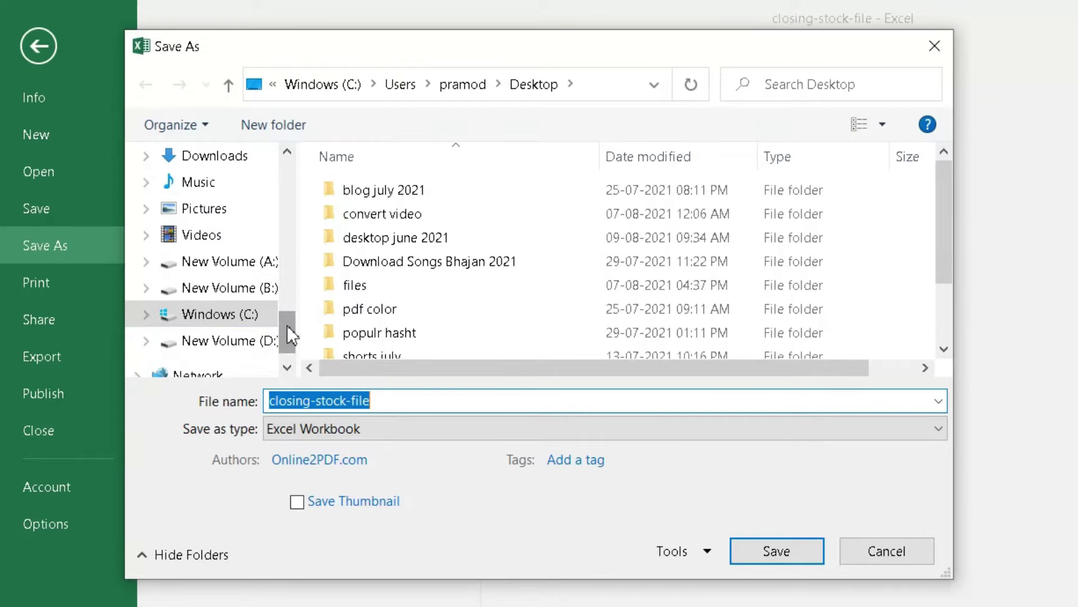
scroll(287, 321, up, 1)
mouse_move(287, 322)
mouse_down()
mouse_move(310, 190)
mouse_move(293, 183)
mouse_up()
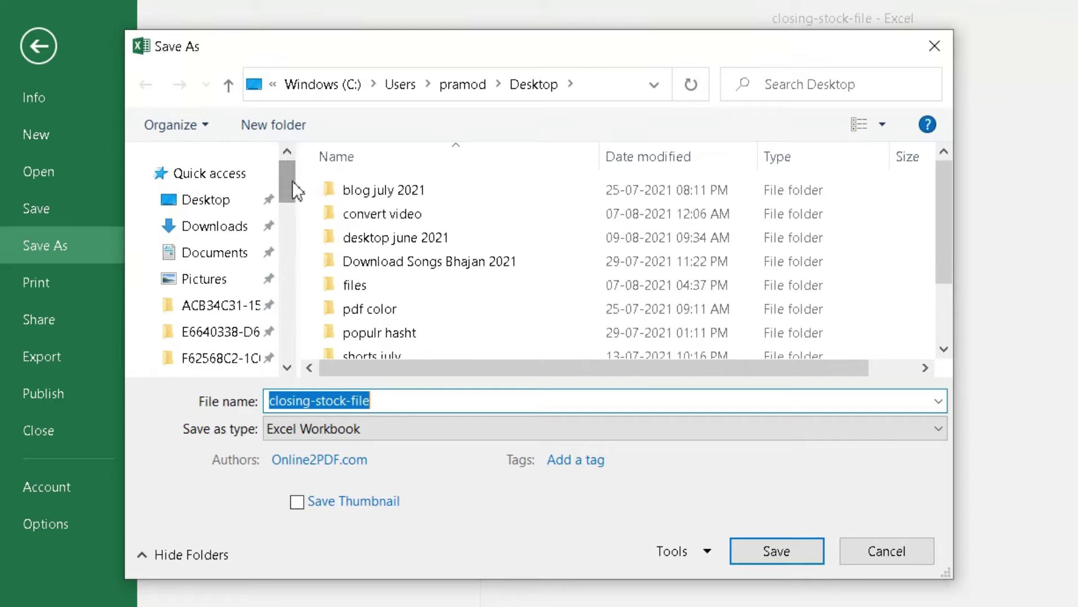
click(226, 203)
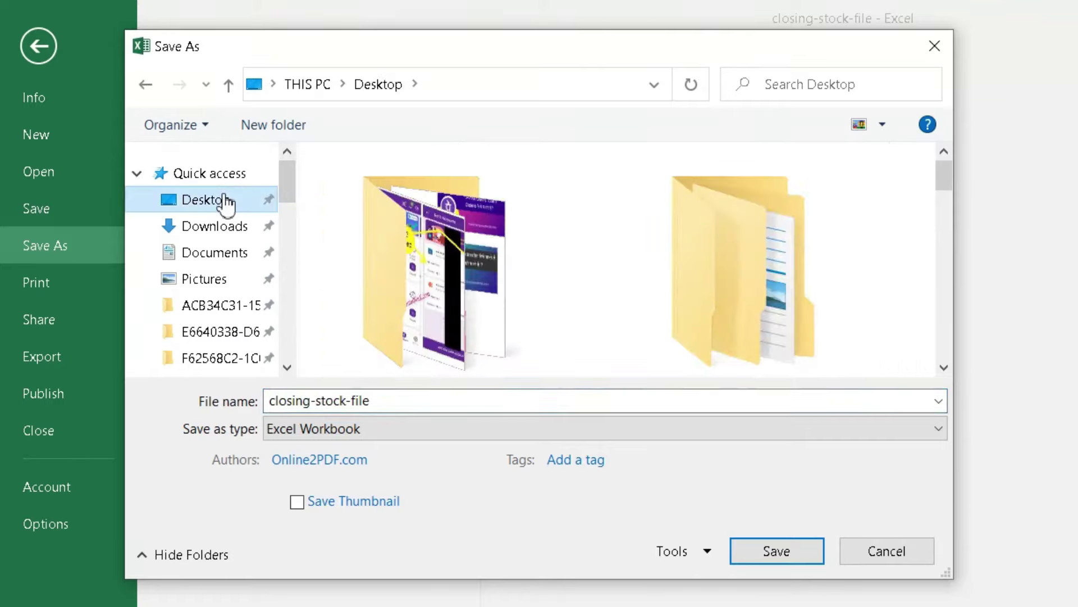
drag(283, 188, 277, 290)
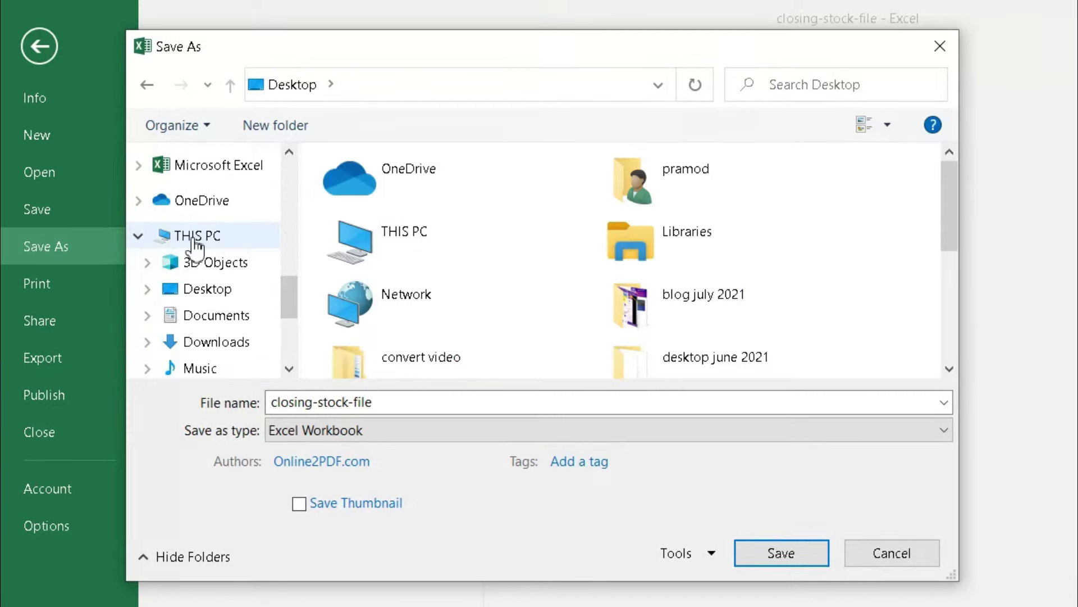
click(194, 241)
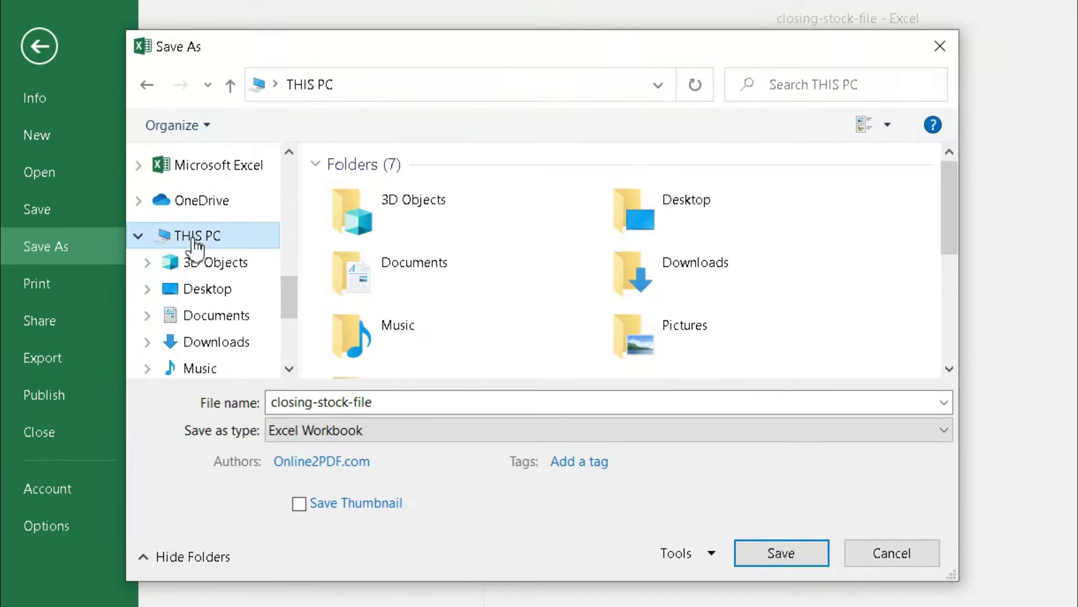
drag(942, 231, 944, 345)
Move from New Volume (B:) to the Desktop's pdf color folder and save closing-stock-file there.
click(695, 286)
double_click(693, 284)
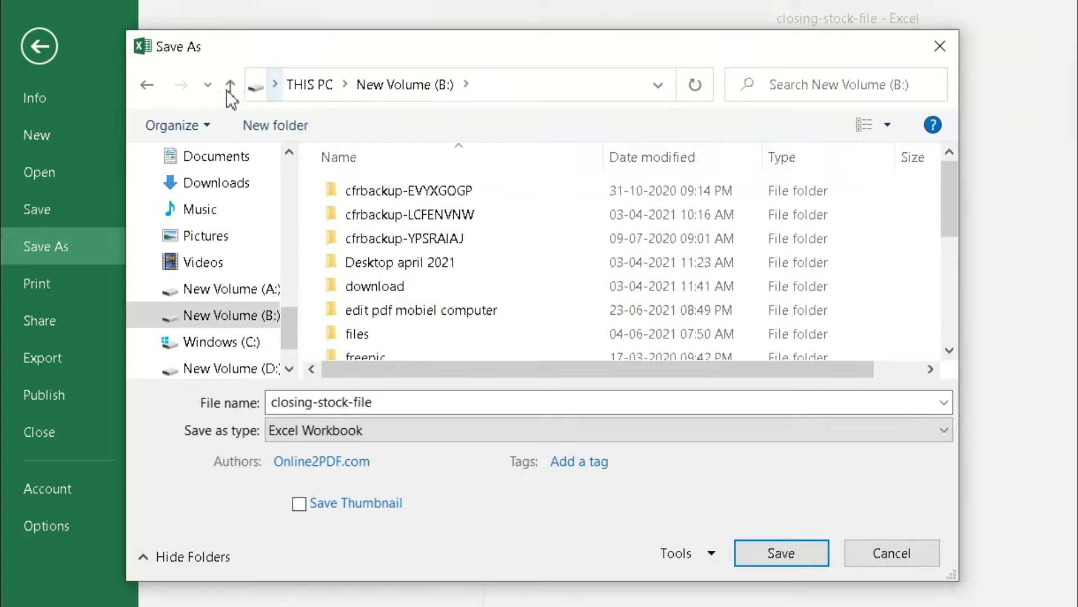
drag(294, 331, 295, 179)
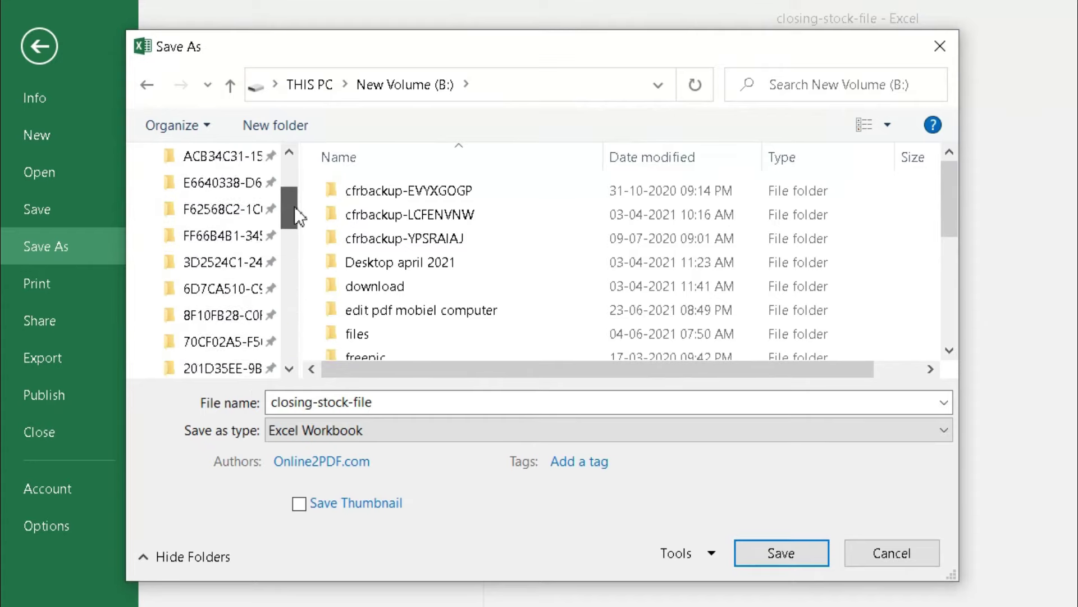
click(233, 205)
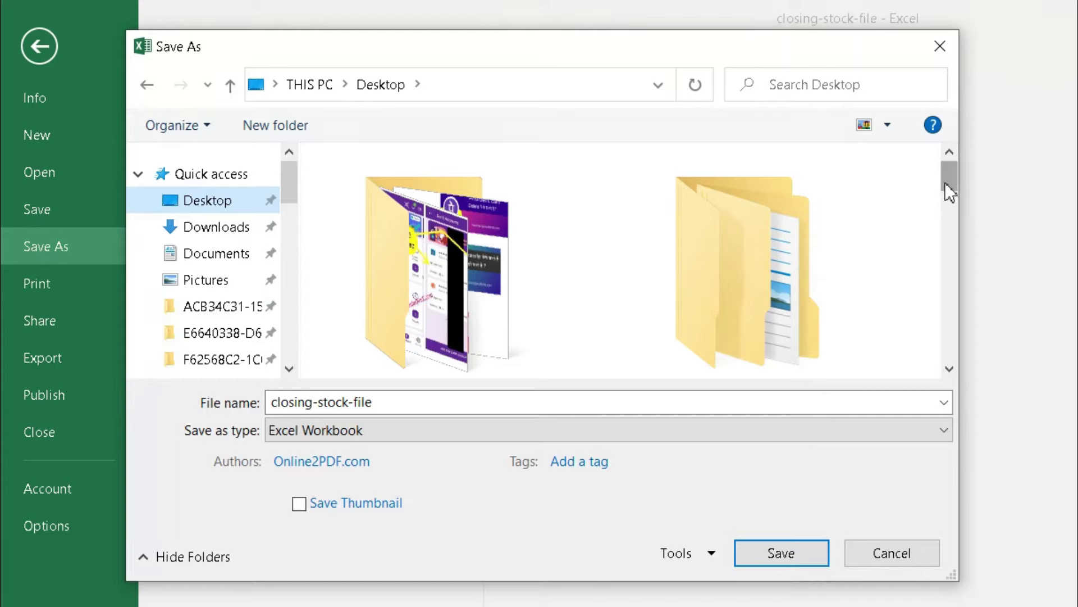
drag(945, 183, 943, 225)
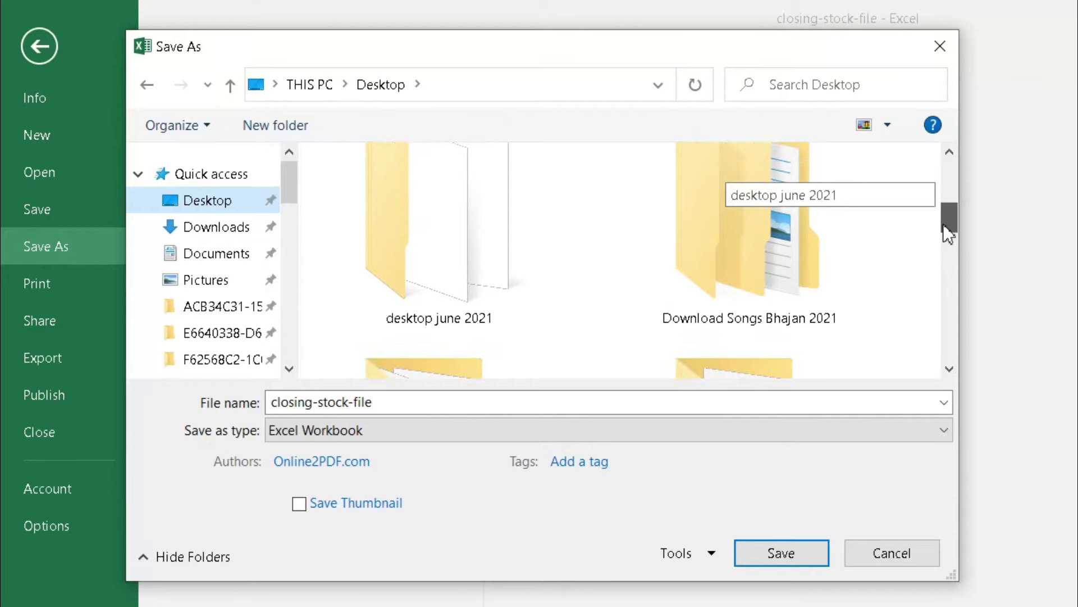
drag(943, 223, 940, 254)
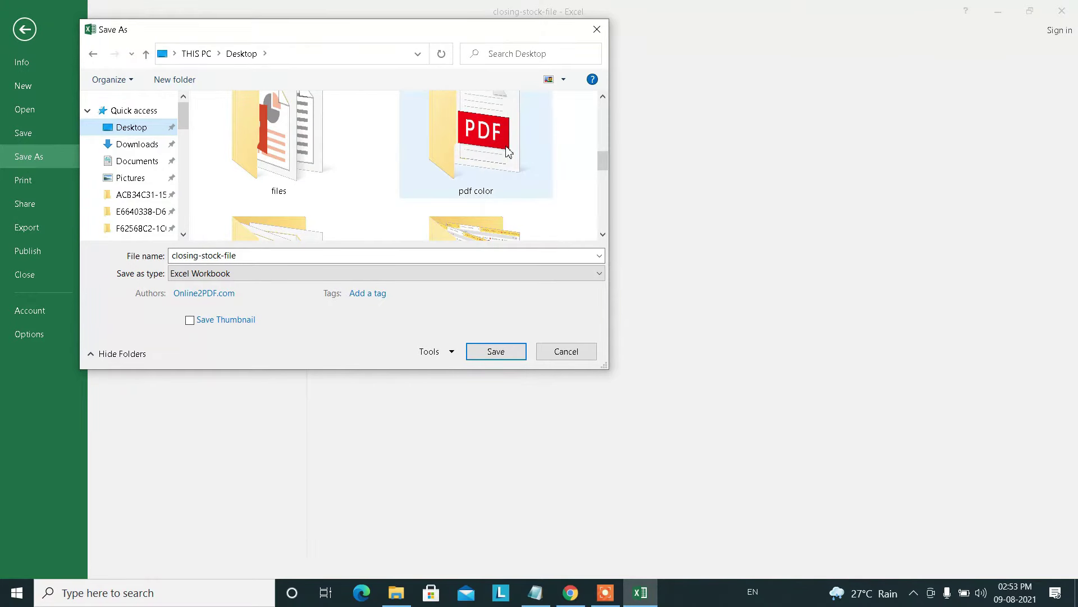
double_click(507, 151)
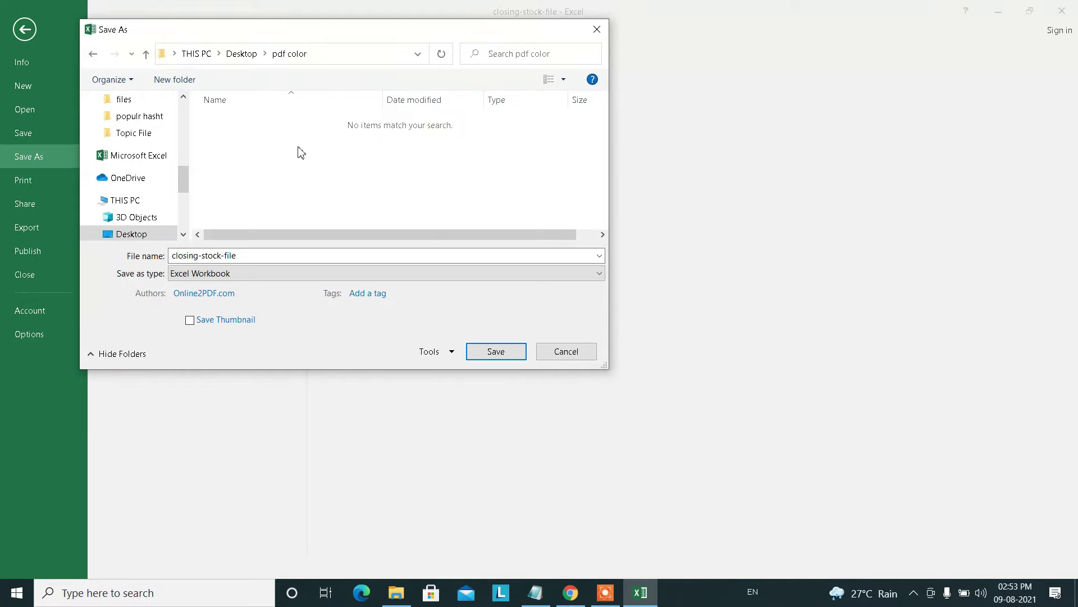
click(337, 256)
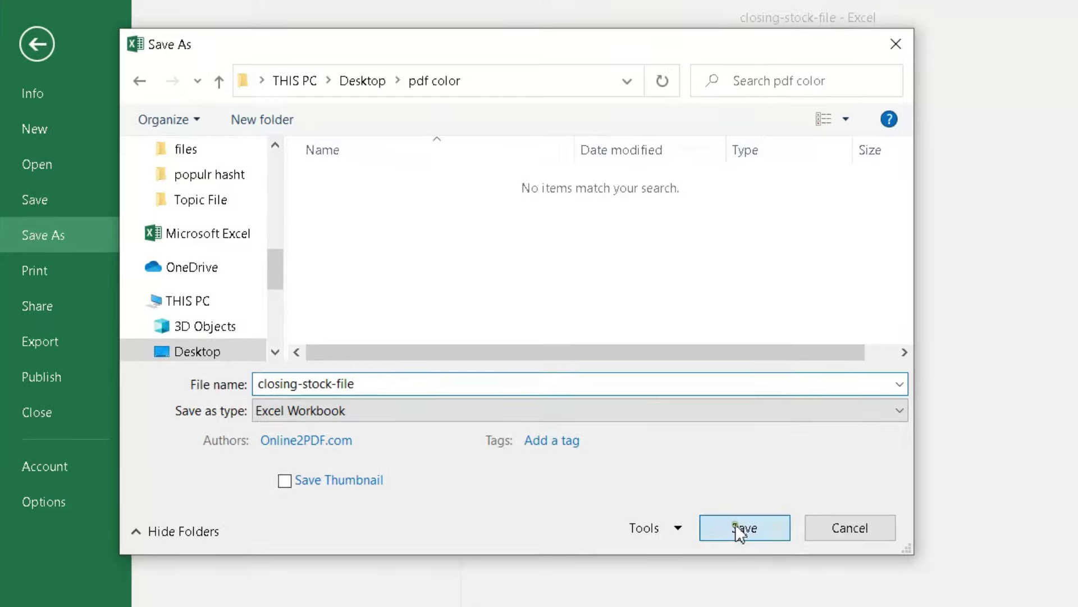
click(737, 526)
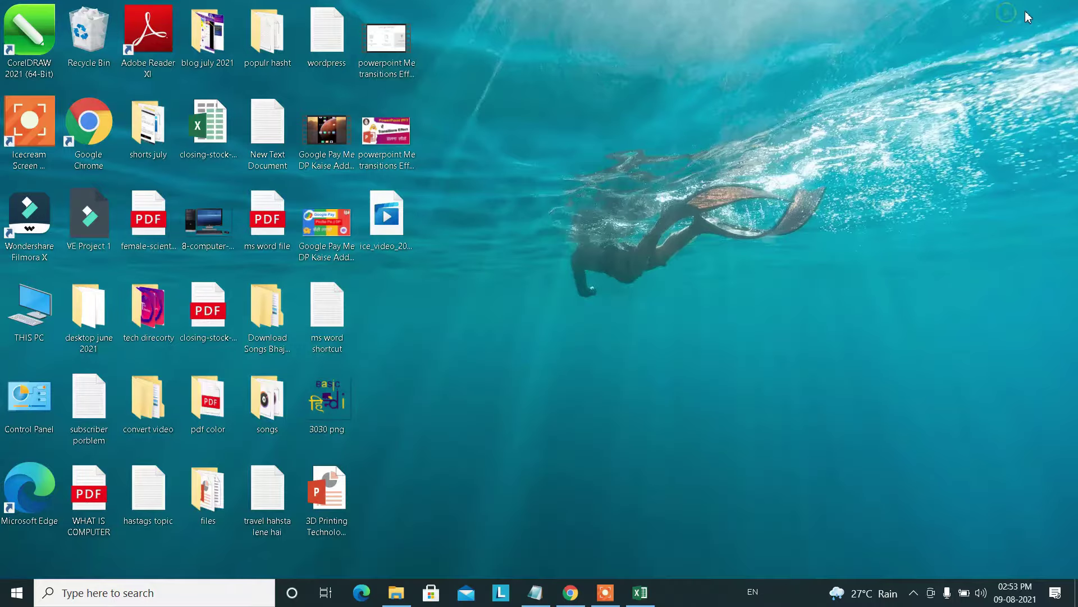
click(999, 11)
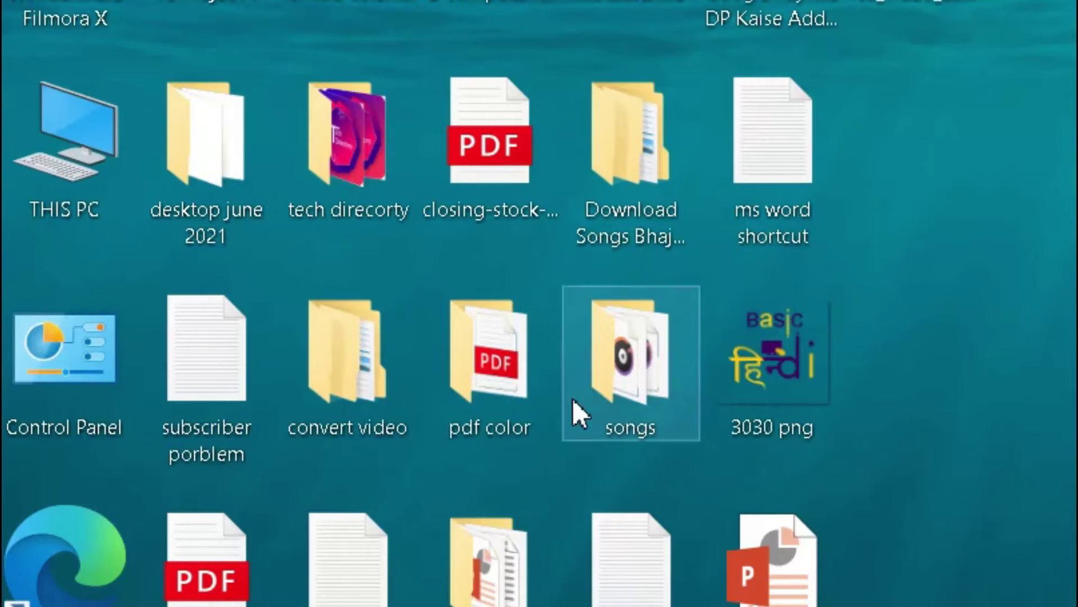
double_click(509, 385)
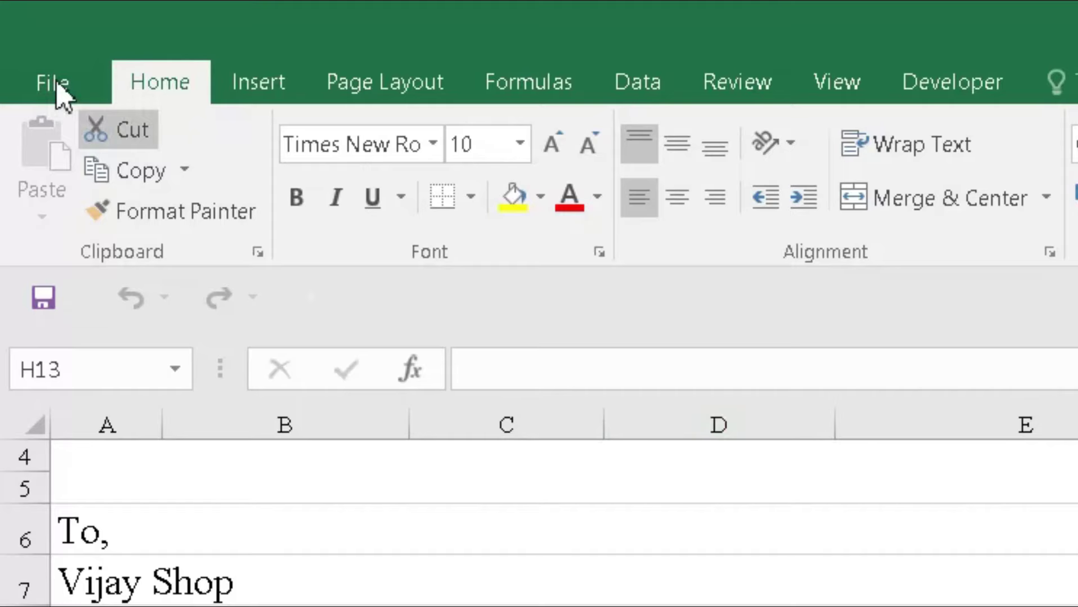
Reopen the Save As dialog on the pdf color folder and expand the Save as type list.
click(21, 32)
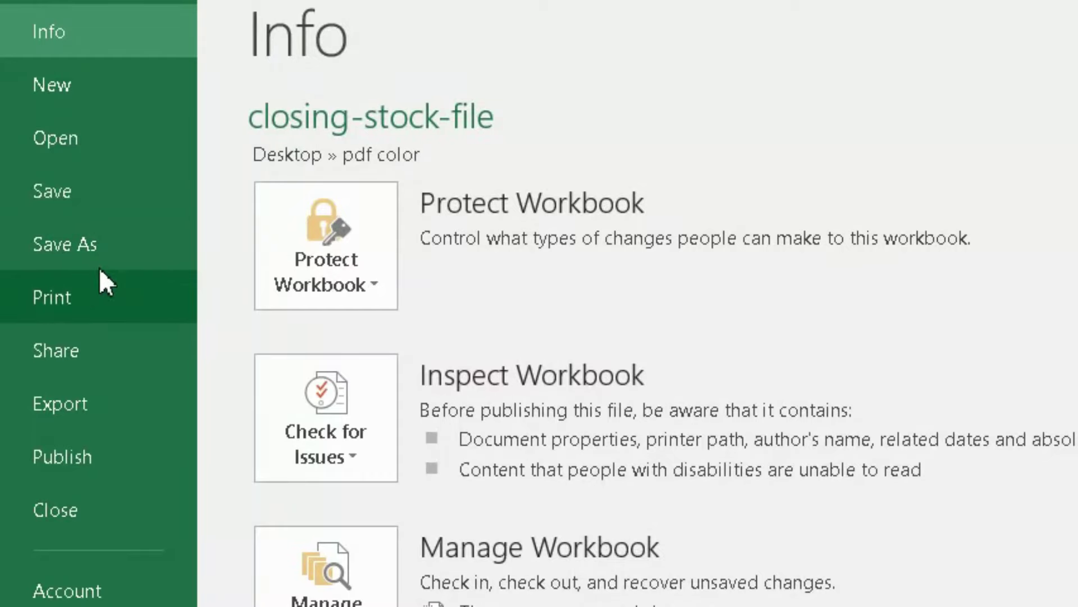
click(65, 203)
click(222, 277)
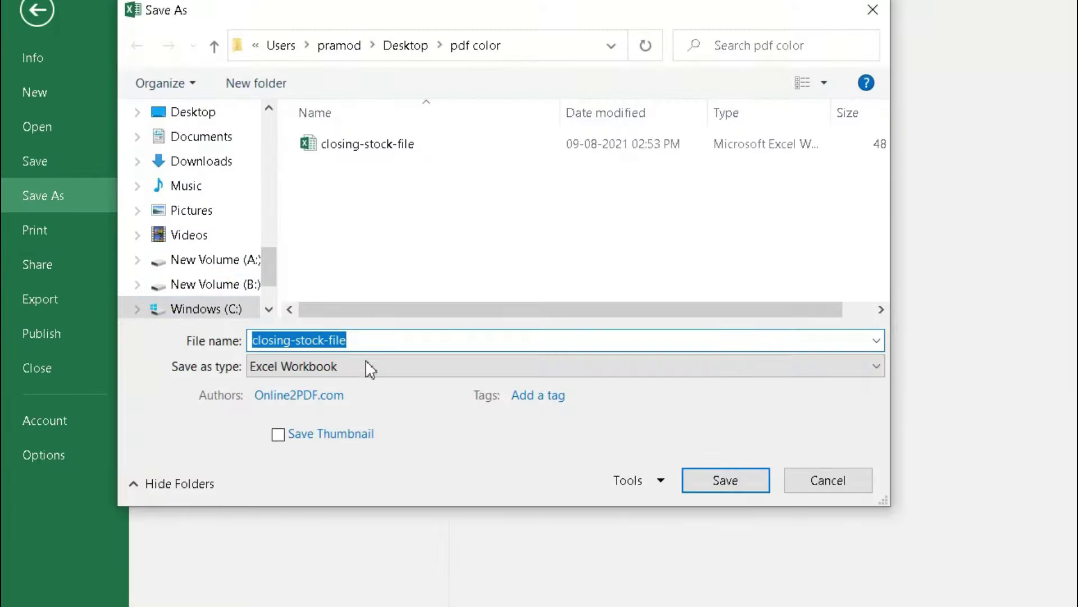
click(385, 368)
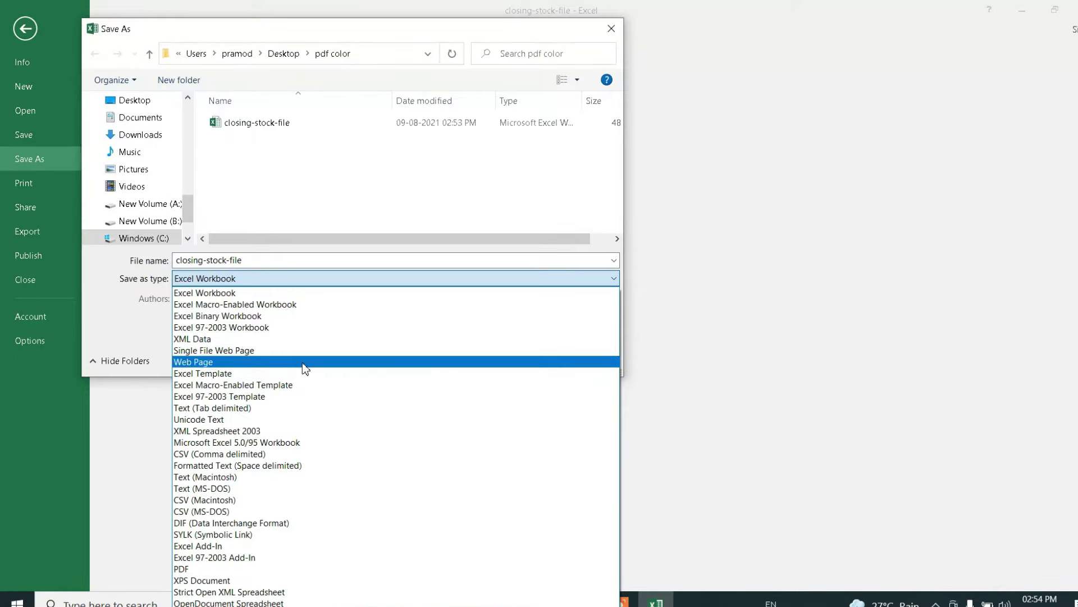
Choose PDF, target the Desktop, rename the file to closing-stock-file123, and save.
click(234, 569)
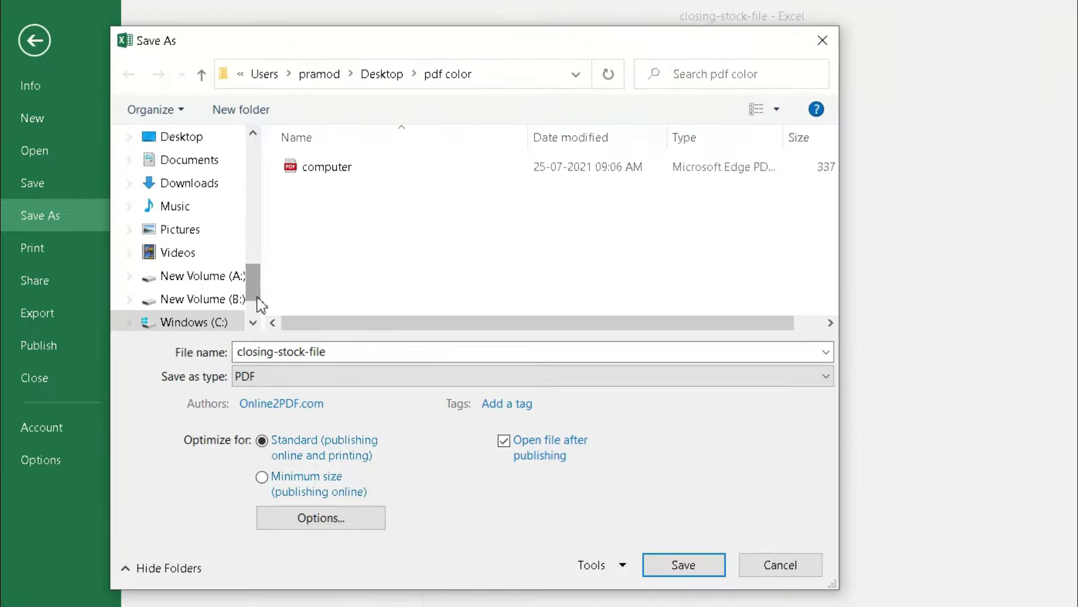
drag(192, 223, 207, 124)
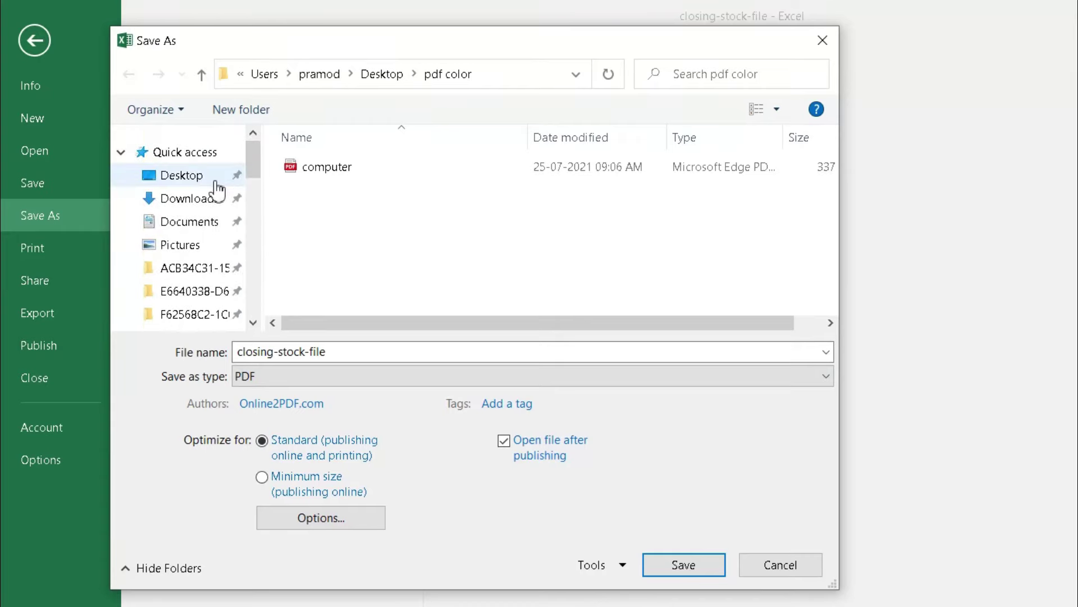
click(217, 189)
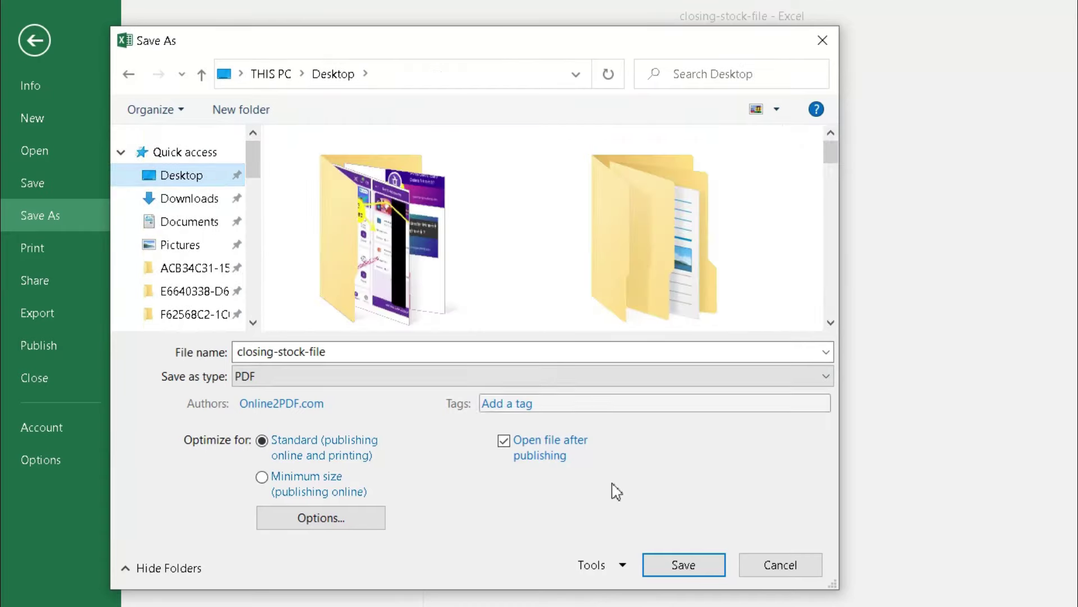
double_click(388, 351)
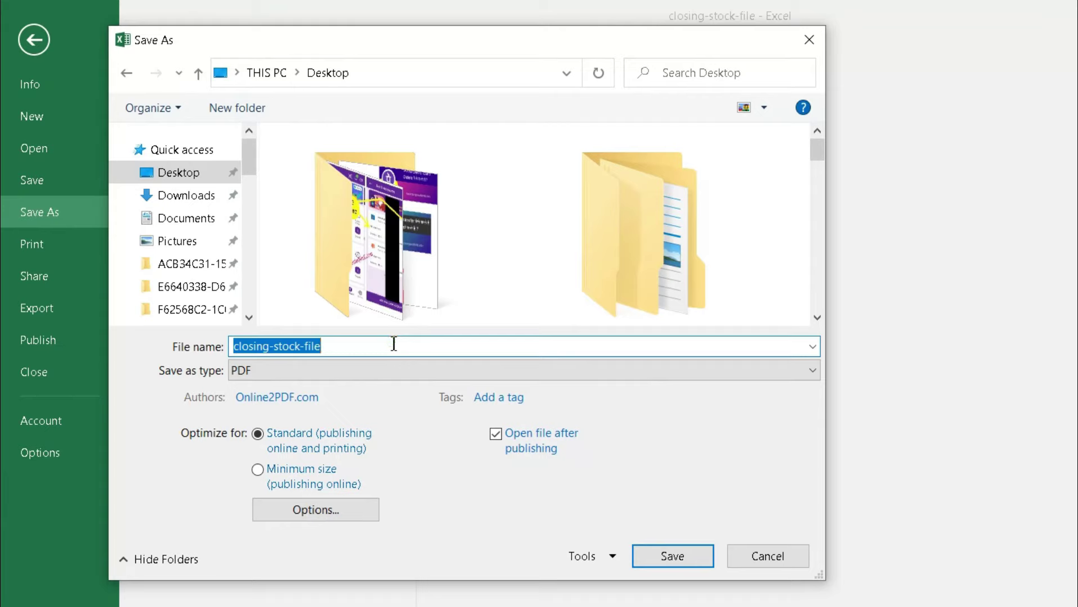
click(395, 343)
text(123)
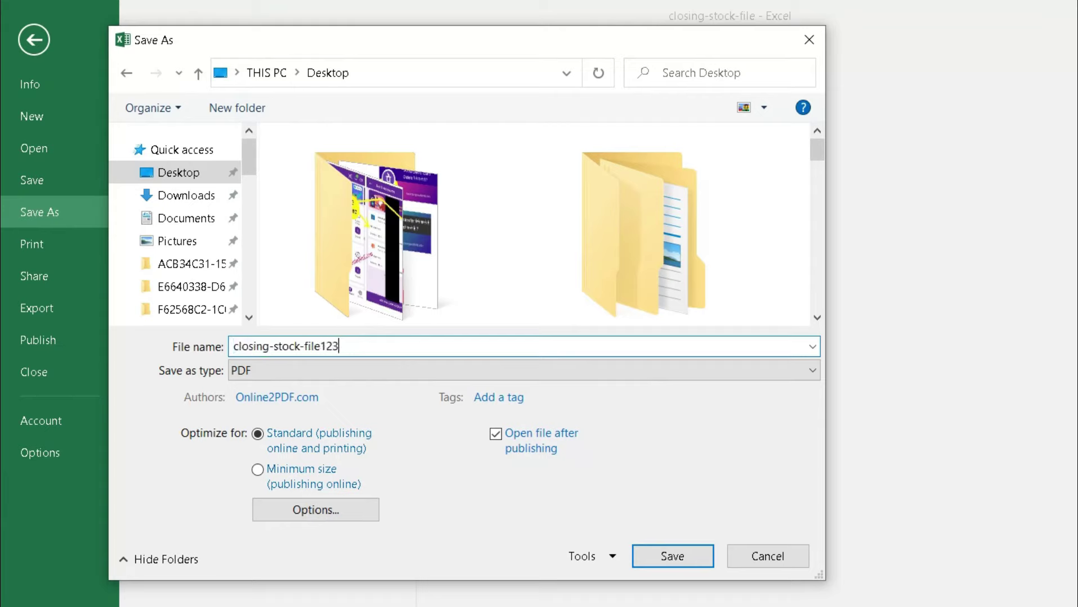
click(647, 558)
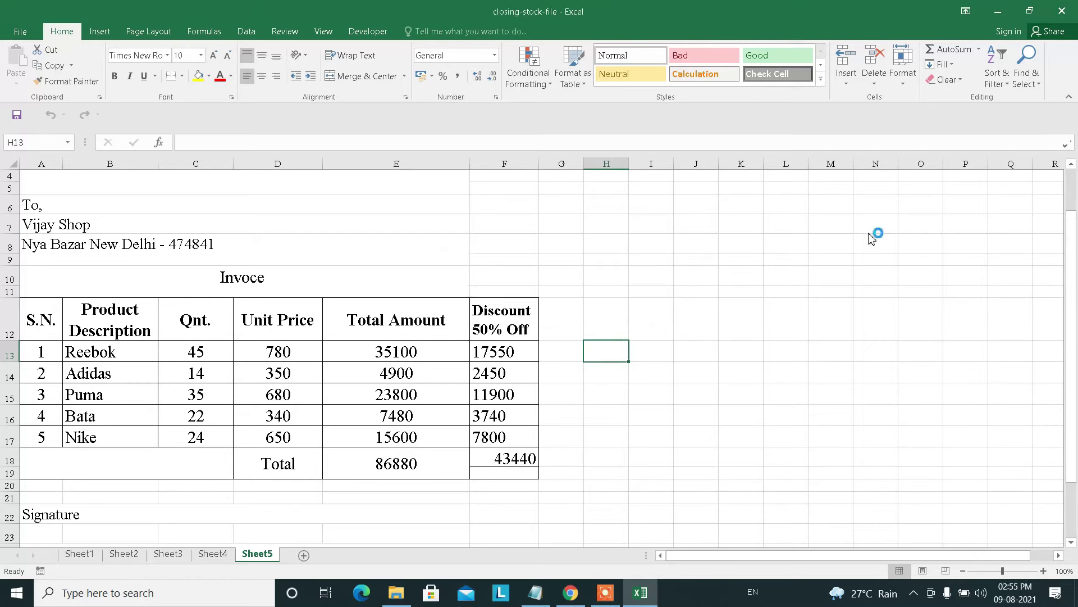
Minimize Excel, open the closing-stock-file123 PDF from the desktop, then start a new blank workbook.
click(994, 10)
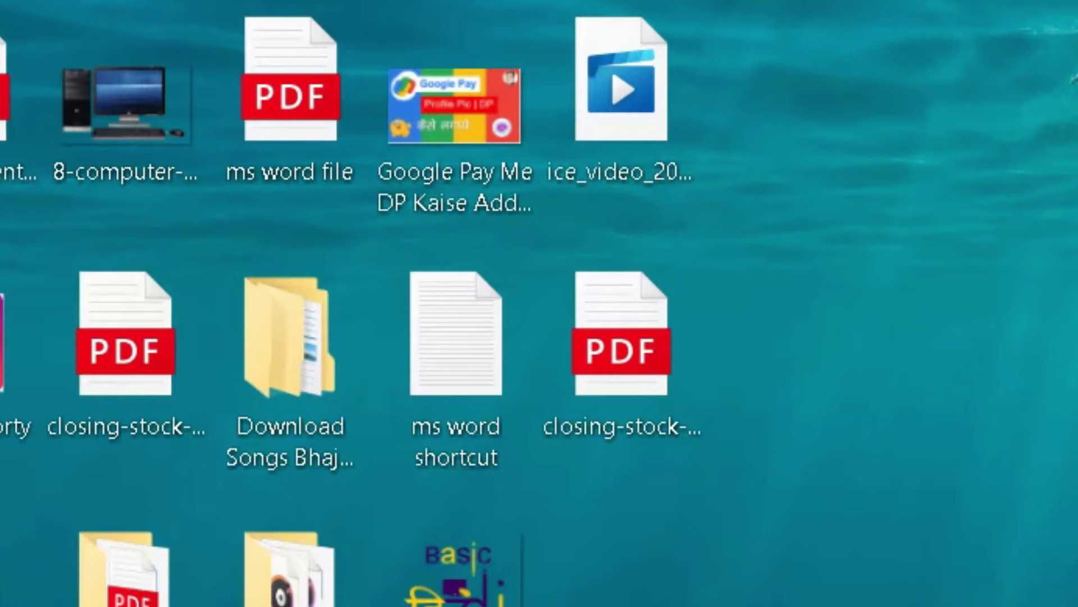
double_click(665, 357)
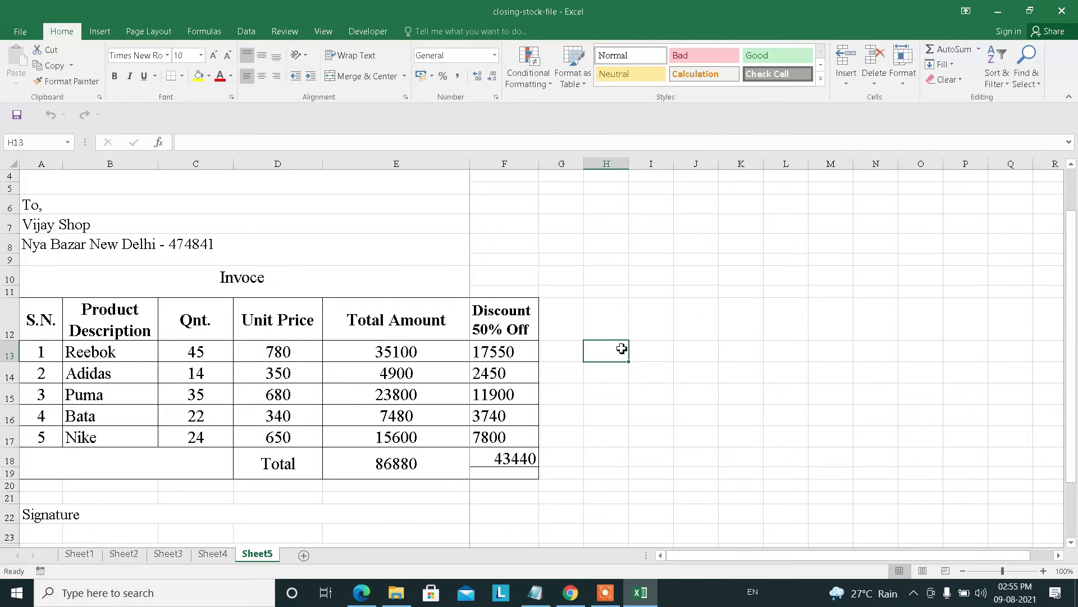
key(F12)
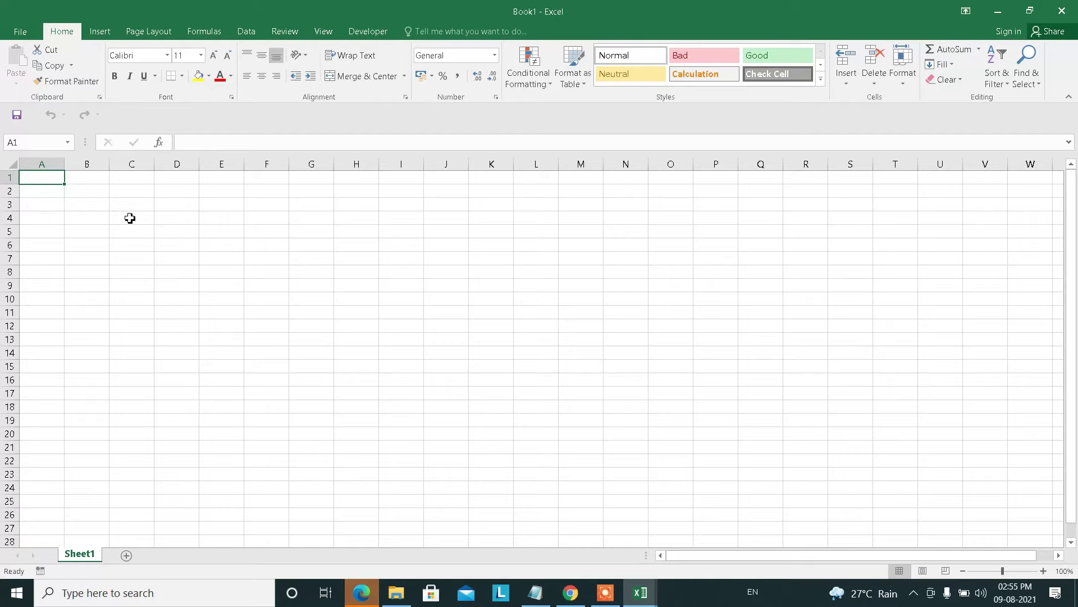
Save the blank Book1 as an Excel workbook on the Desktop, chosen under Quick access.
click(13, 34)
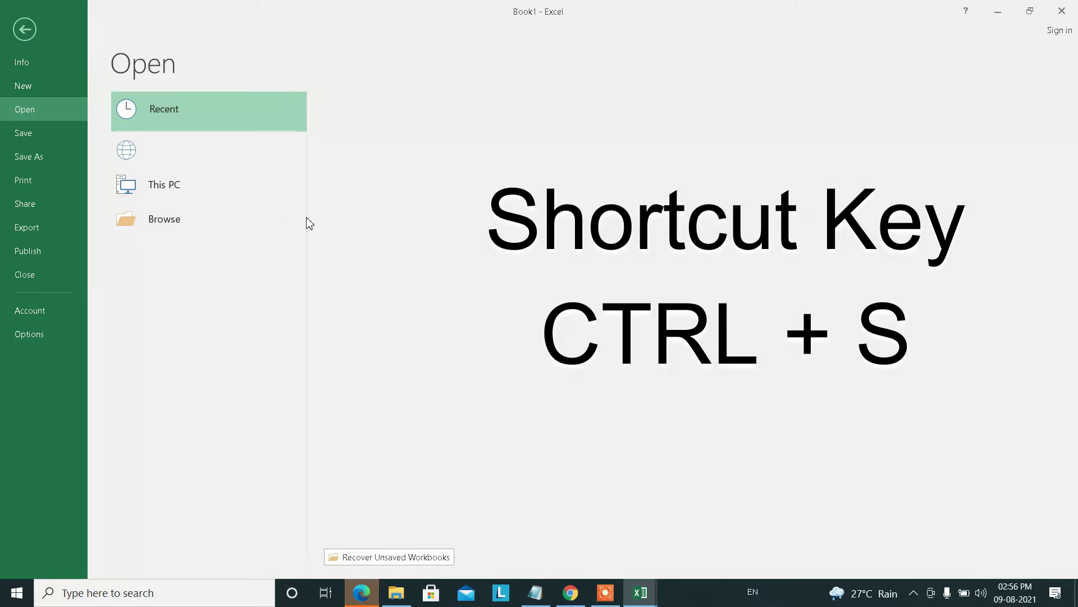
click(24, 30)
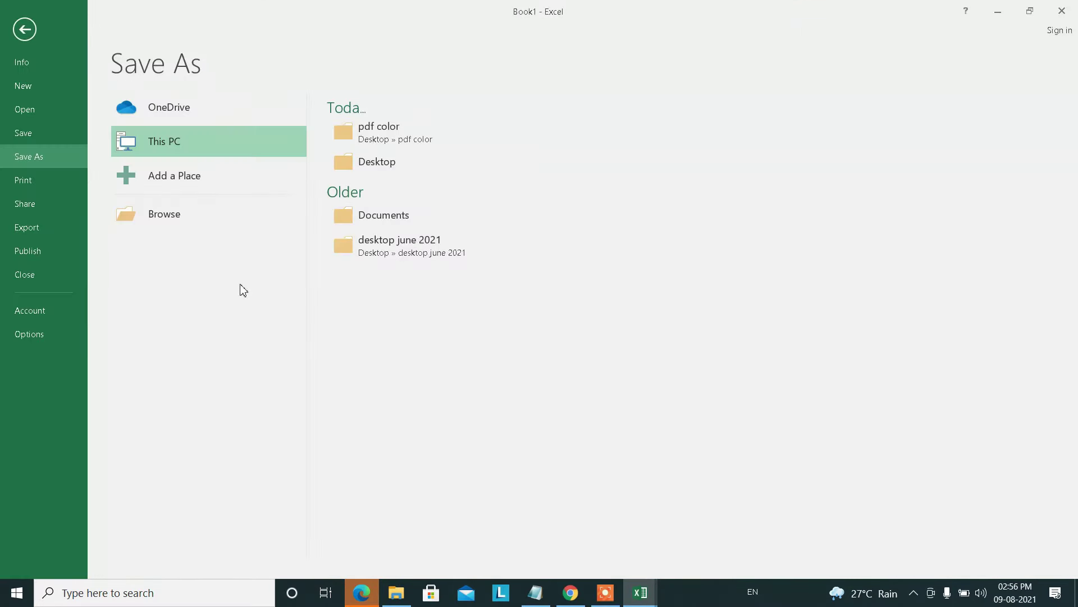
click(186, 219)
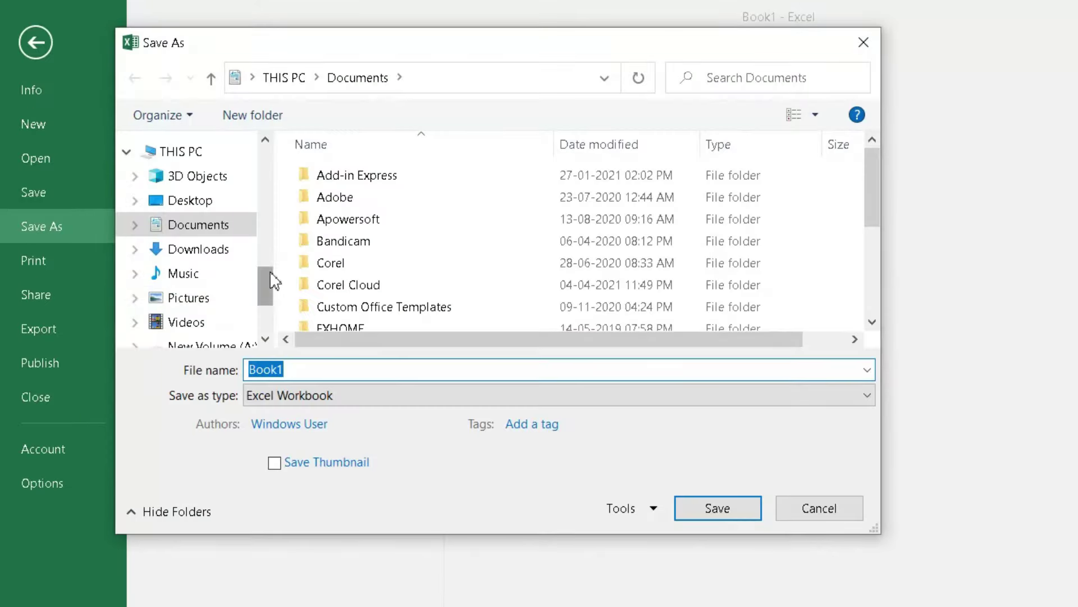
drag(265, 274, 266, 157)
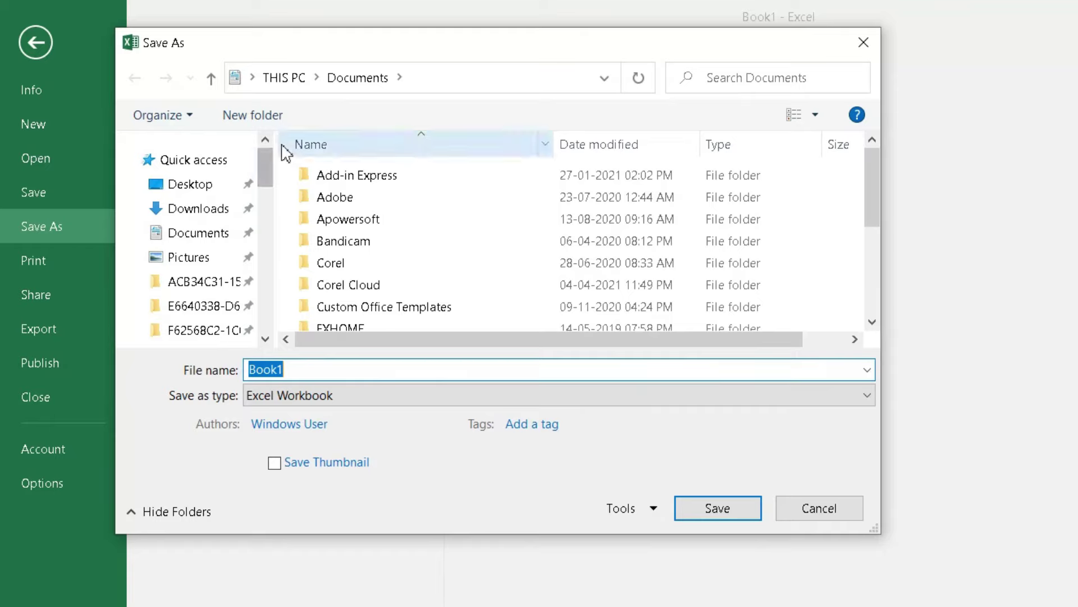
click(216, 190)
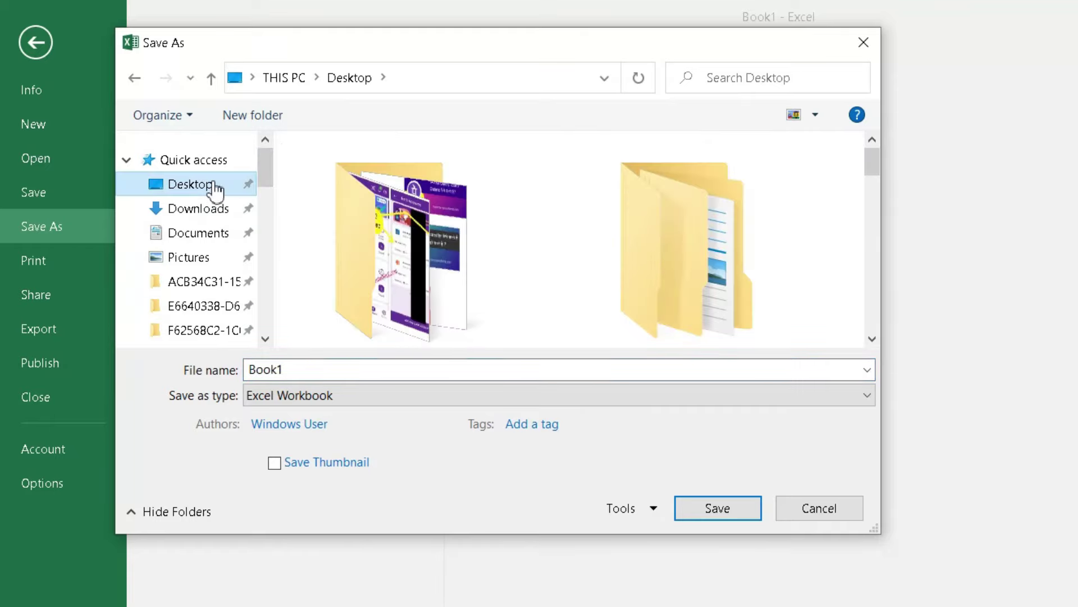
click(707, 513)
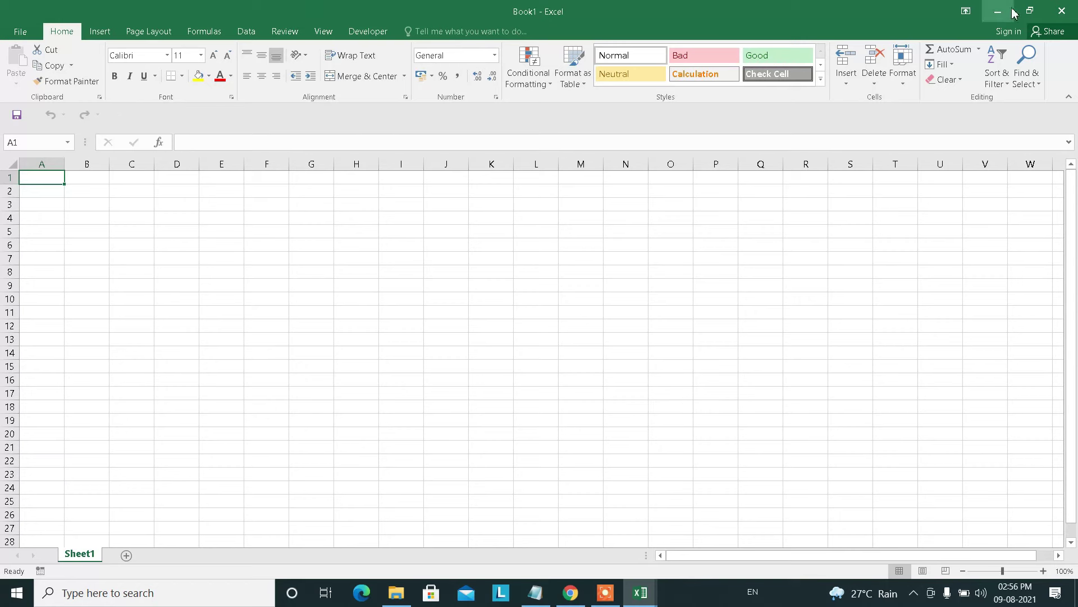
Minimize Excel and open the saved Book1 workbook from its desktop icon.
click(998, 11)
double_click(399, 422)
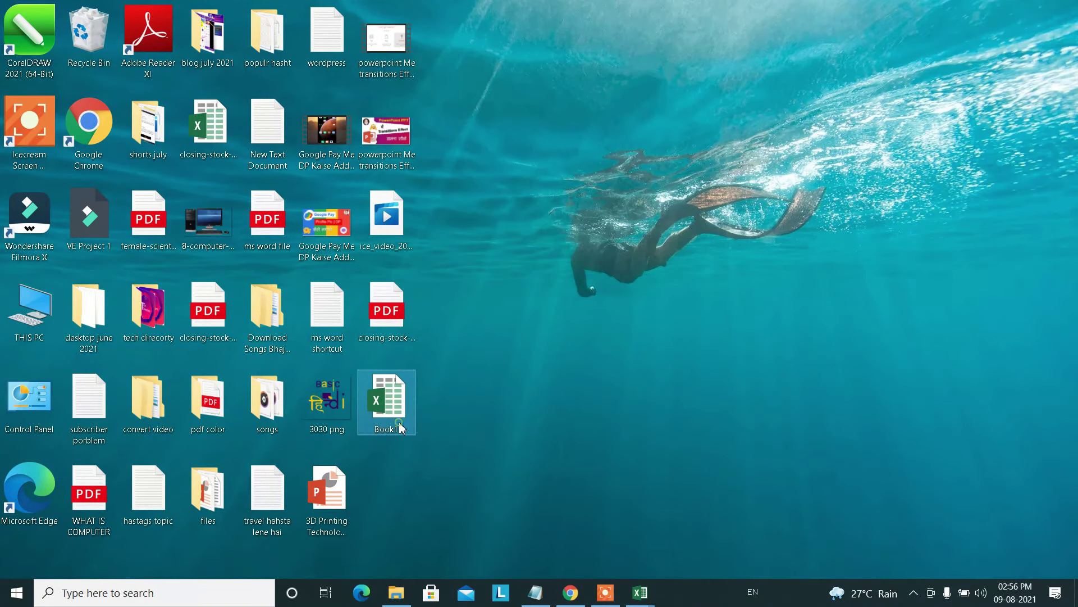